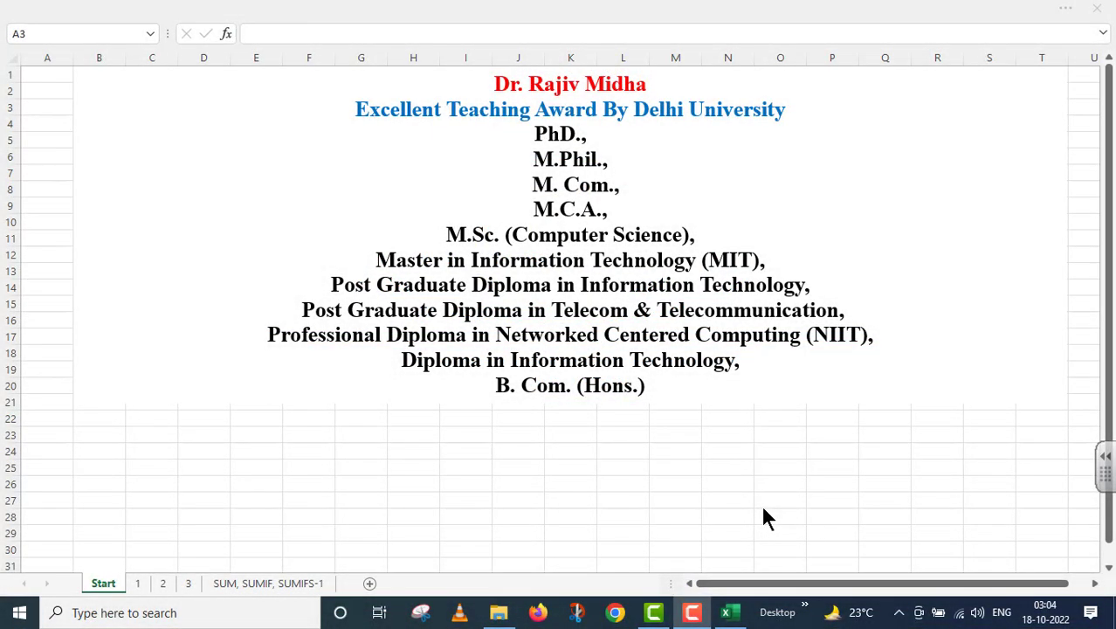
Step: On the SUM, SUMIF, SUMIFS-1 sheet, total the salaries of all employees in L10 with =SUM(F3:F22)
{"action": "left_click", "coordinate": [137, 584]}
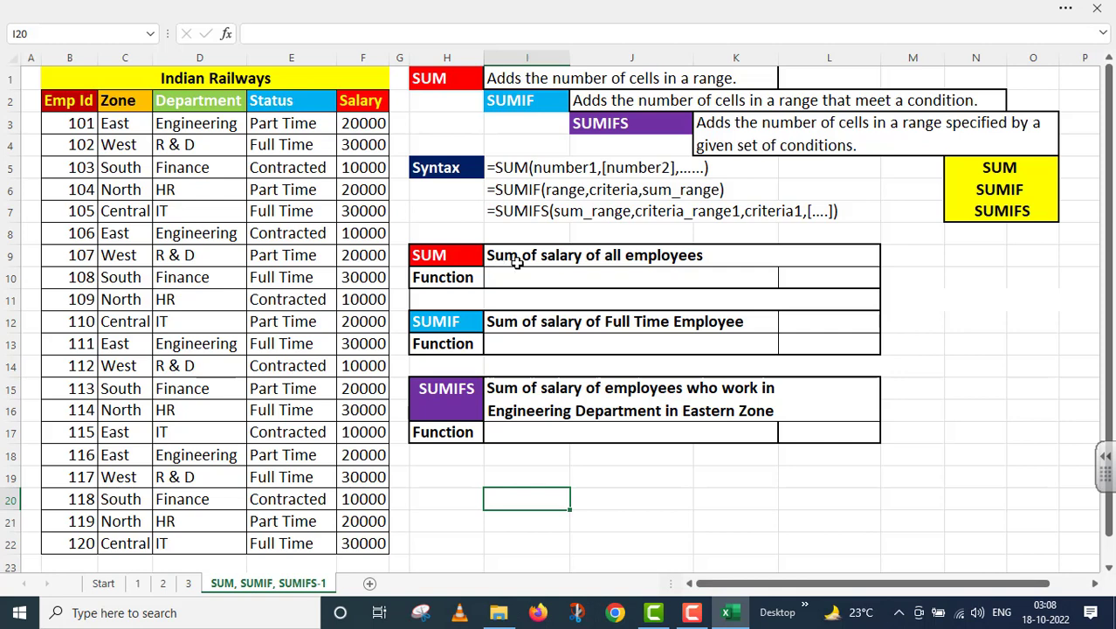
{"action": "double_click", "coordinate": [791, 276]}
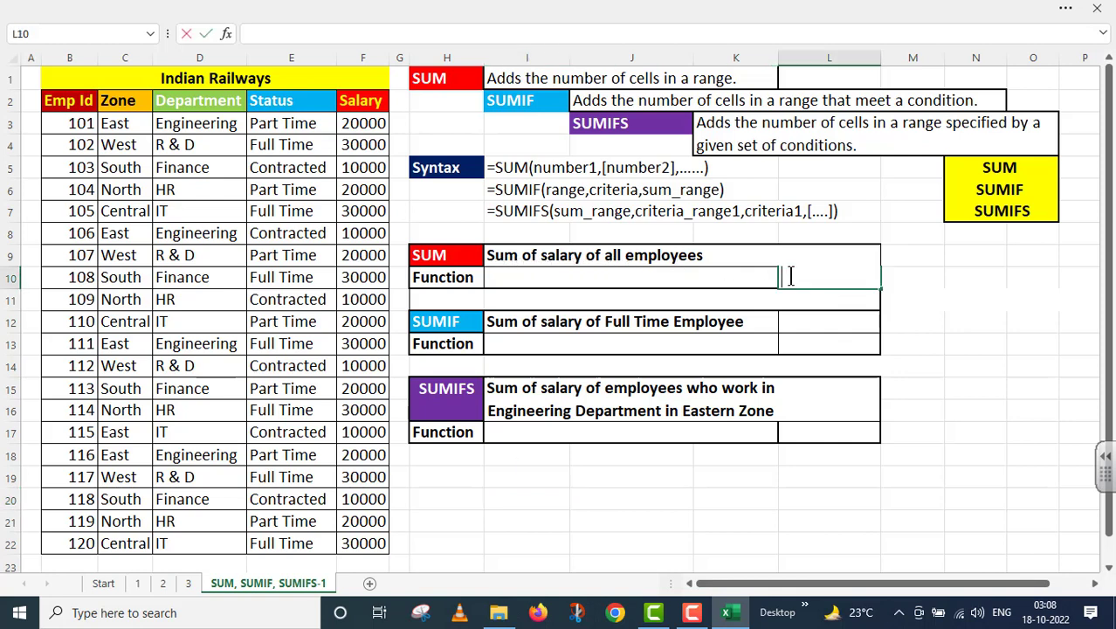
{"action": "type", "text": "=SUM("}
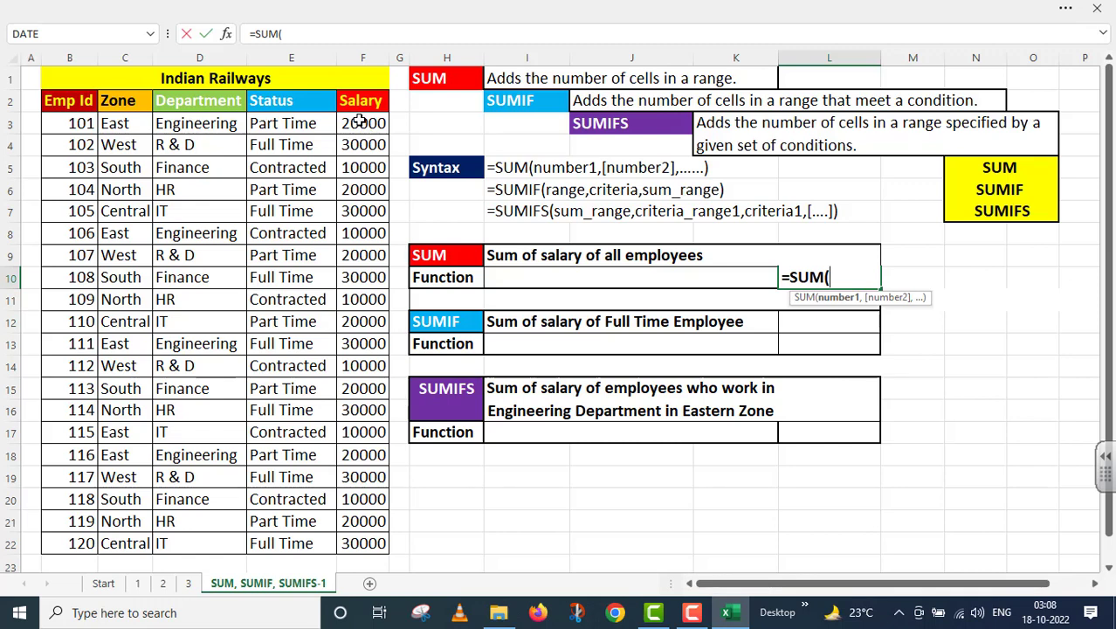
{"action": "left_click_drag", "start_coordinate": [360, 123], "coordinate": [359, 545]}
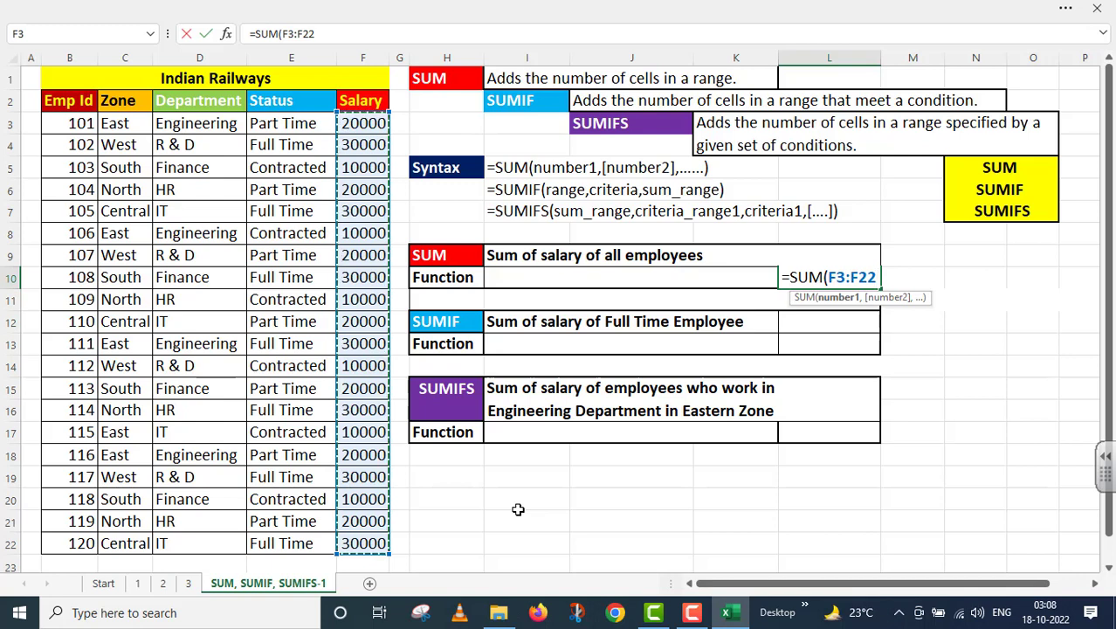
{"action": "type", "text": ")"}
{"action": "key", "text": "Return"}
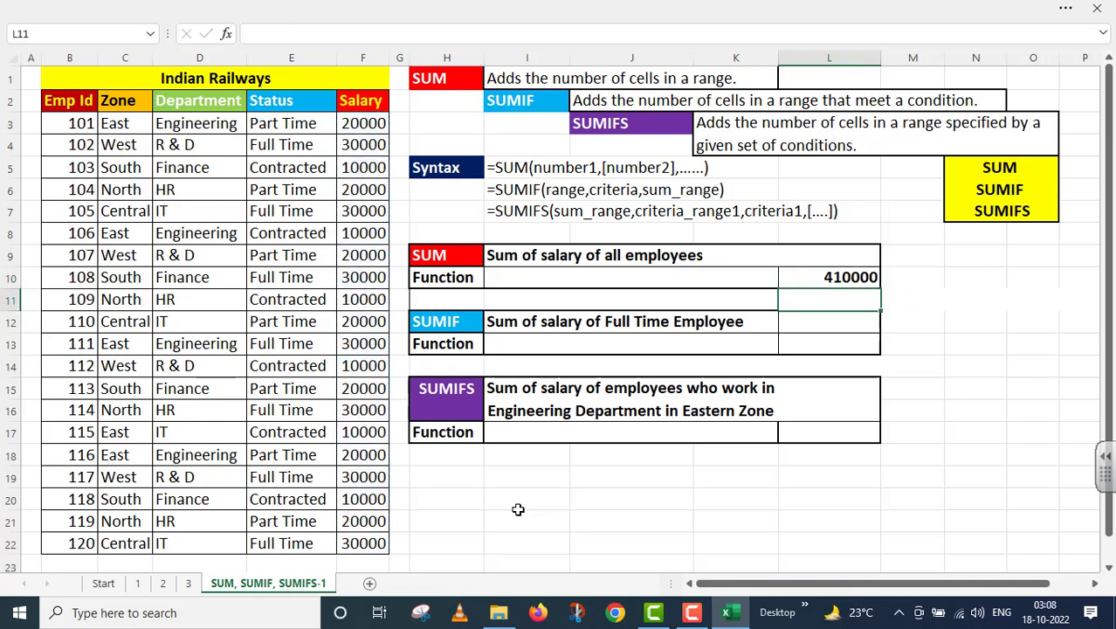
Step: Copy the SUM formula from L10 into I10 as literal text, preceded by an apostrophe
{"action": "left_click", "coordinate": [817, 279]}
{"action": "left_click_drag", "start_coordinate": [320, 33], "coordinate": [229, 32]}
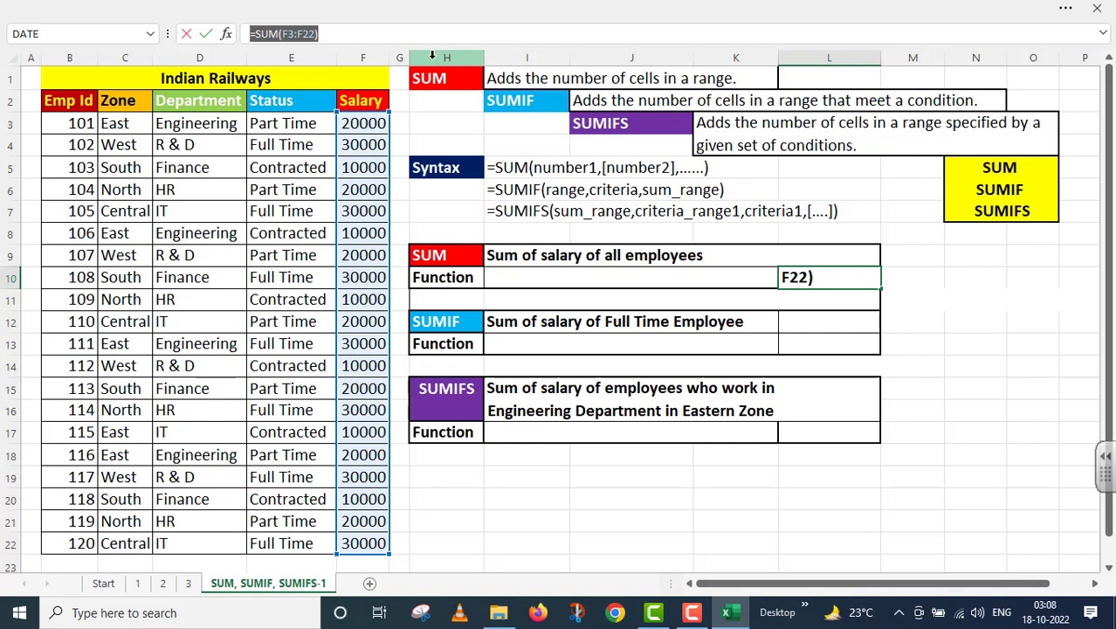
{"action": "key", "text": "ctrl+c"}
{"action": "double_click", "coordinate": [541, 276]}
{"action": "key", "text": "ctrl+v"}
{"action": "left_click", "coordinate": [488, 277]}
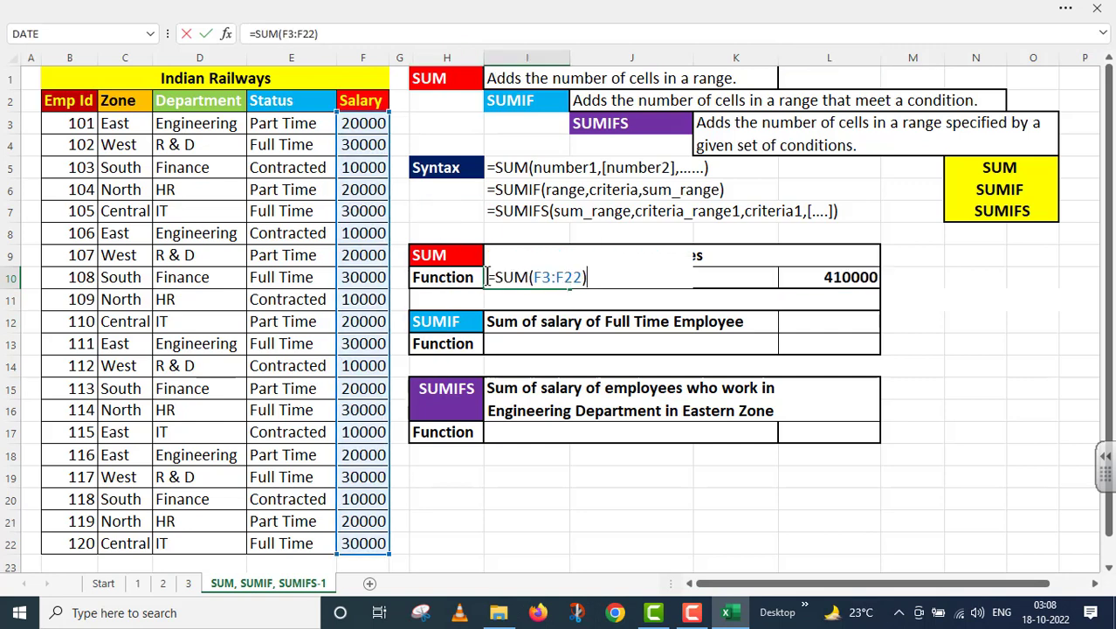
{"action": "type", "text": "'"}
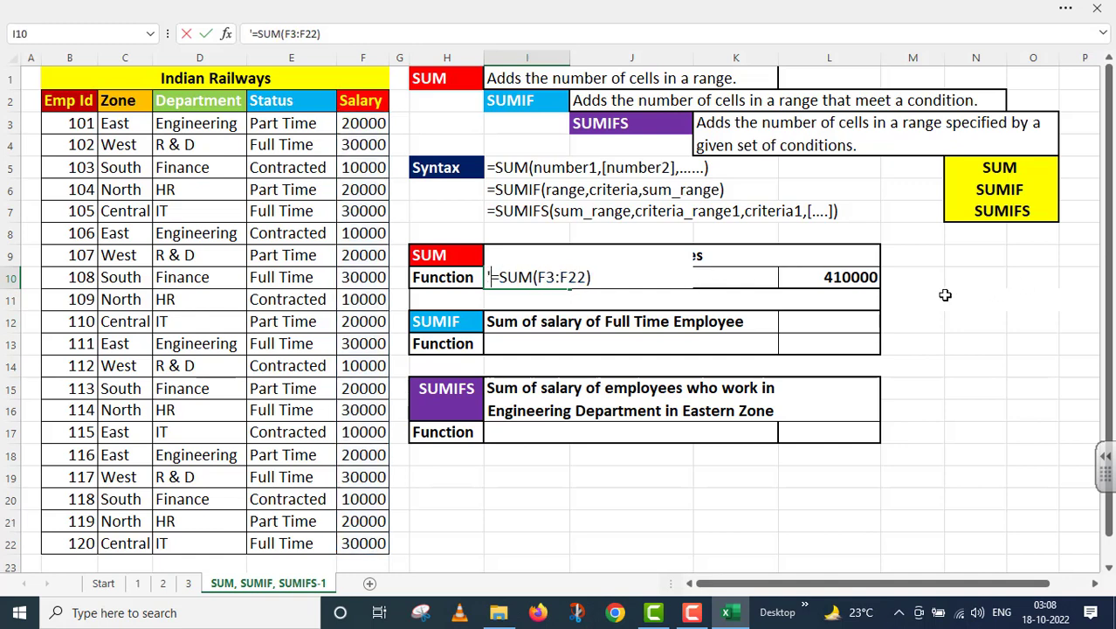
{"action": "left_click", "coordinate": [939, 294]}
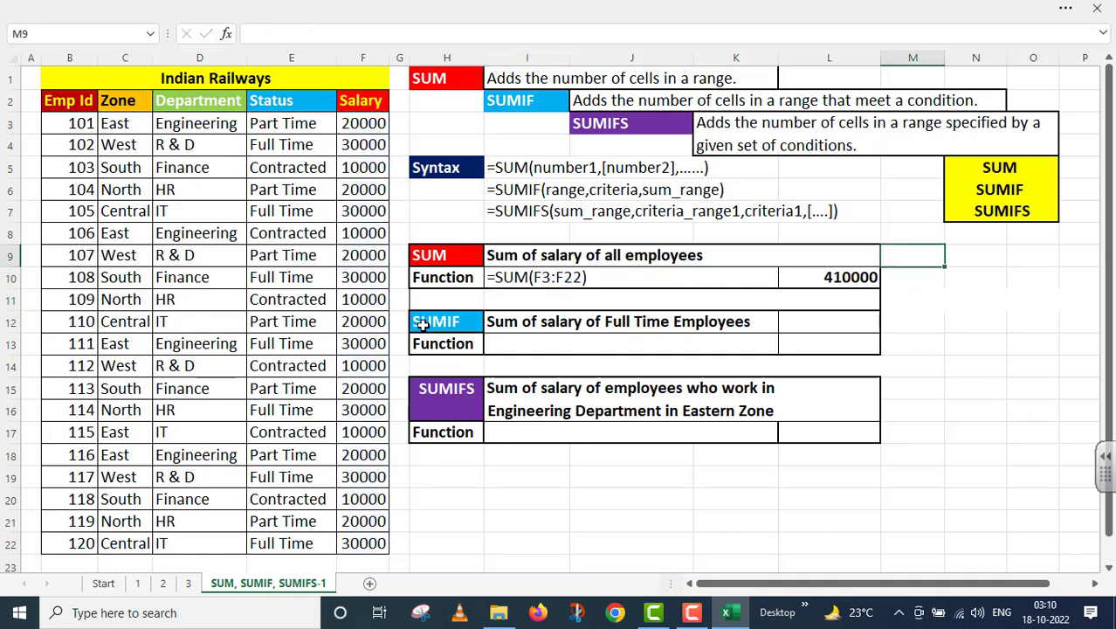
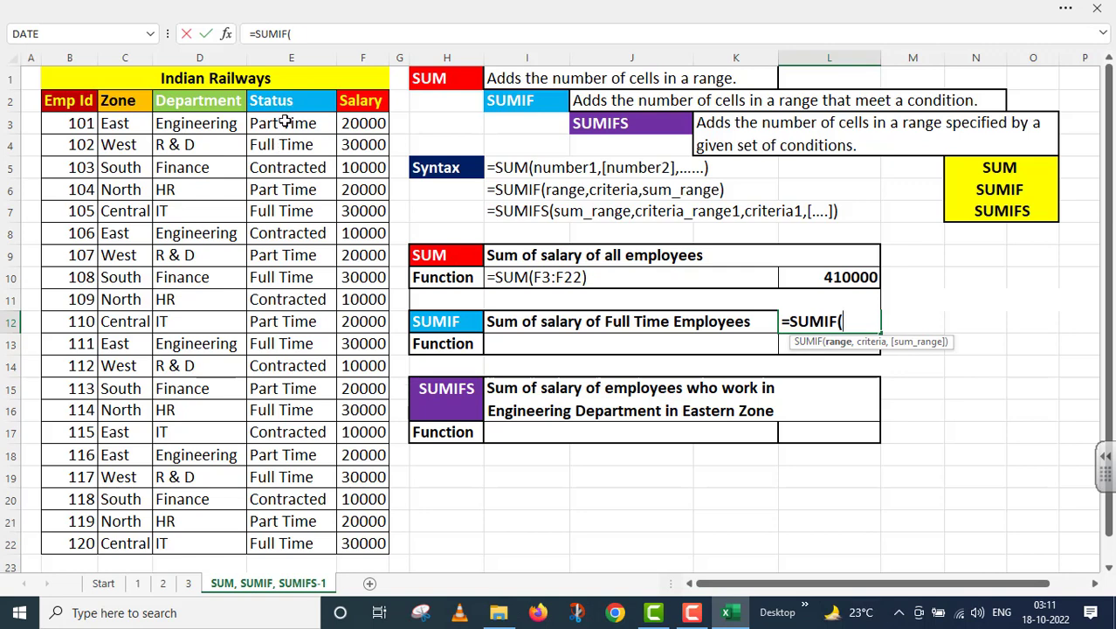
Step: Sum the full-time employees' salaries in L12 with =SUMIF(E3:E22,E4,F3:F22)
{"action": "left_click_drag", "start_coordinate": [284, 123], "coordinate": [291, 535]}
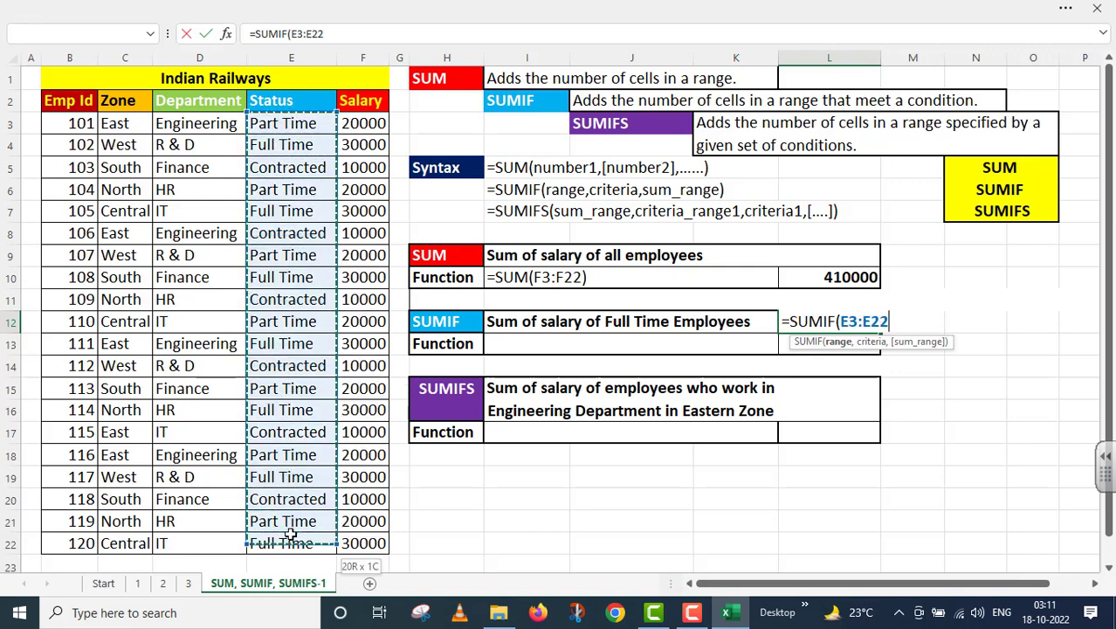
{"action": "type", "text": ","}
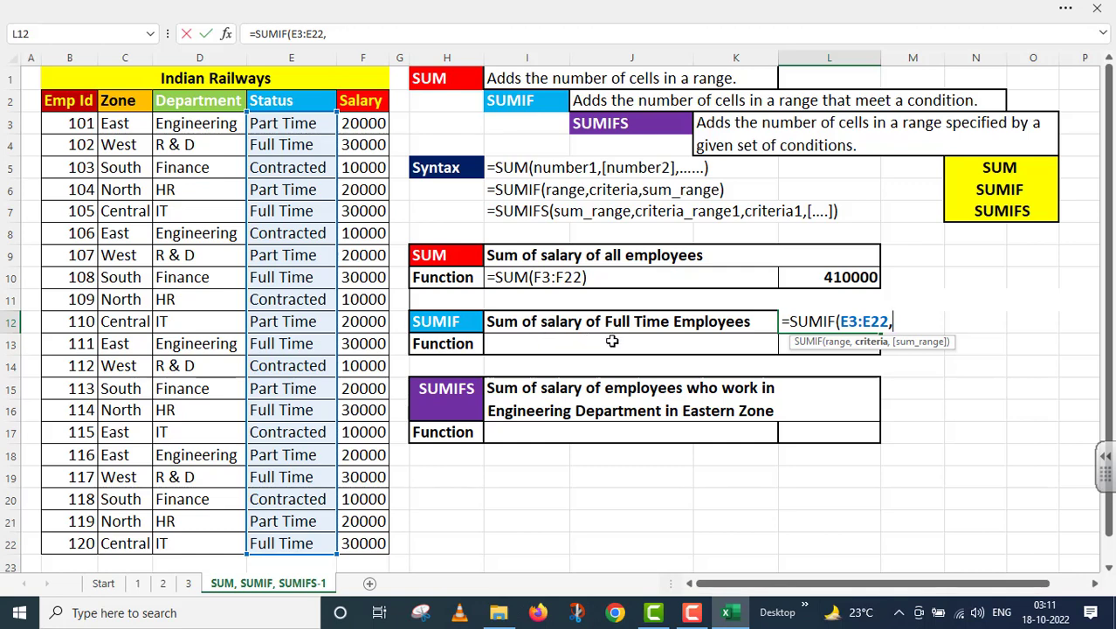
{"action": "left_click", "coordinate": [280, 146]}
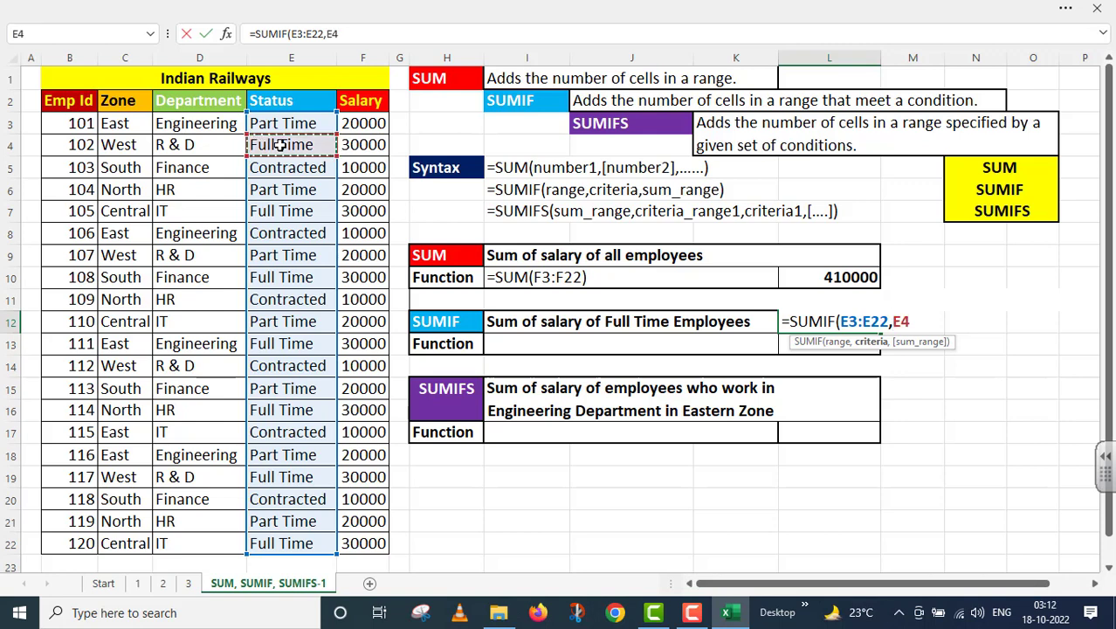
{"action": "type", "text": ","}
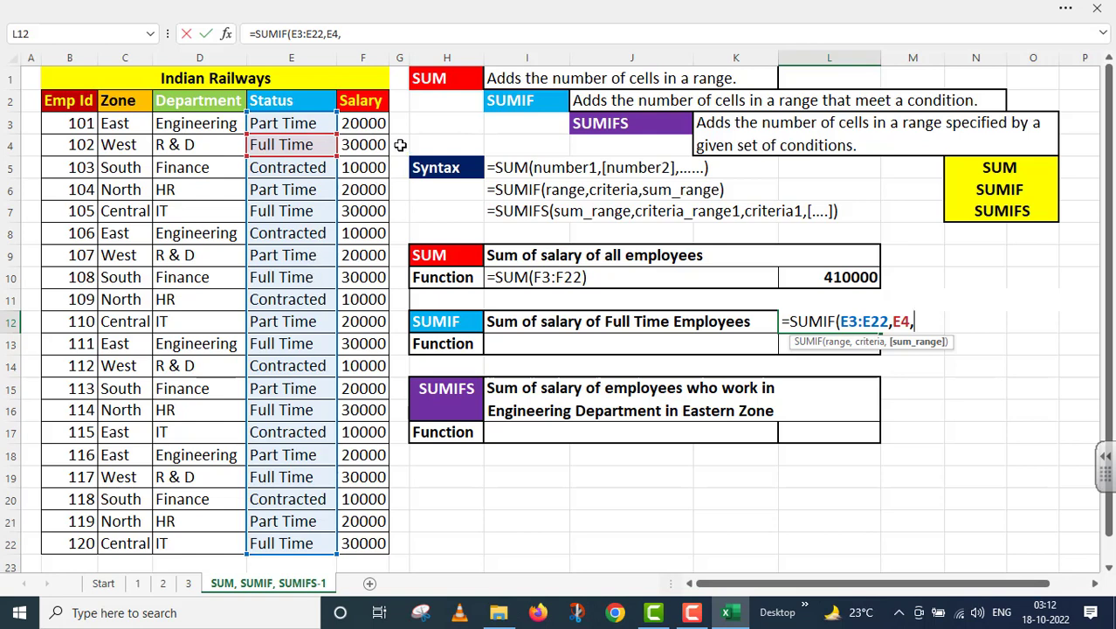
{"action": "left_click_drag", "start_coordinate": [372, 115], "coordinate": [387, 543]}
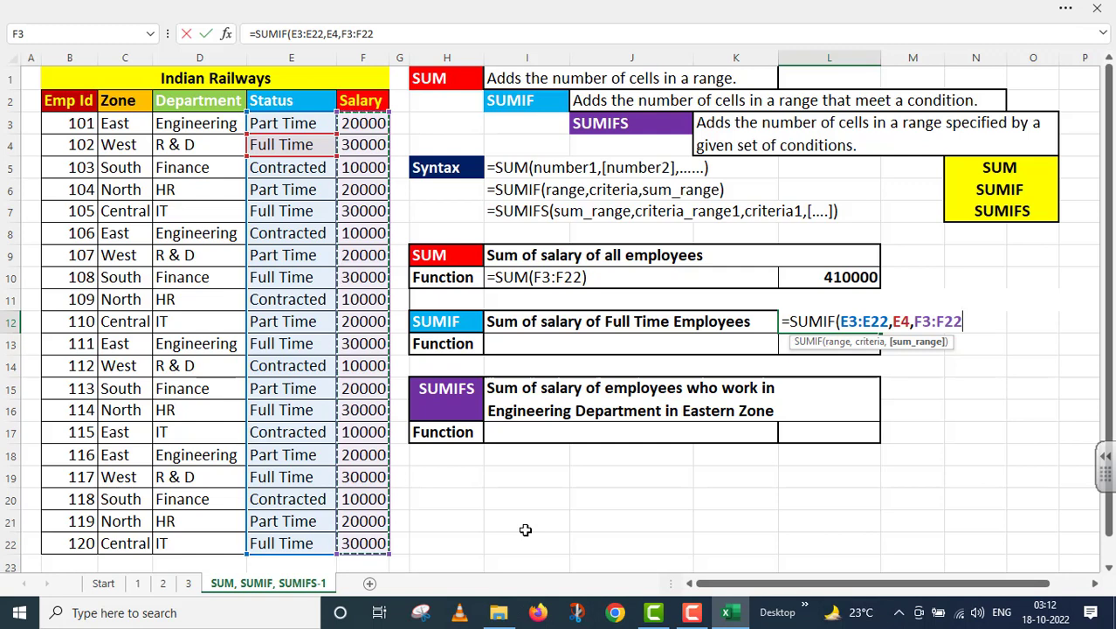
{"action": "type", "text": ")"}
{"action": "key", "text": "Return"}
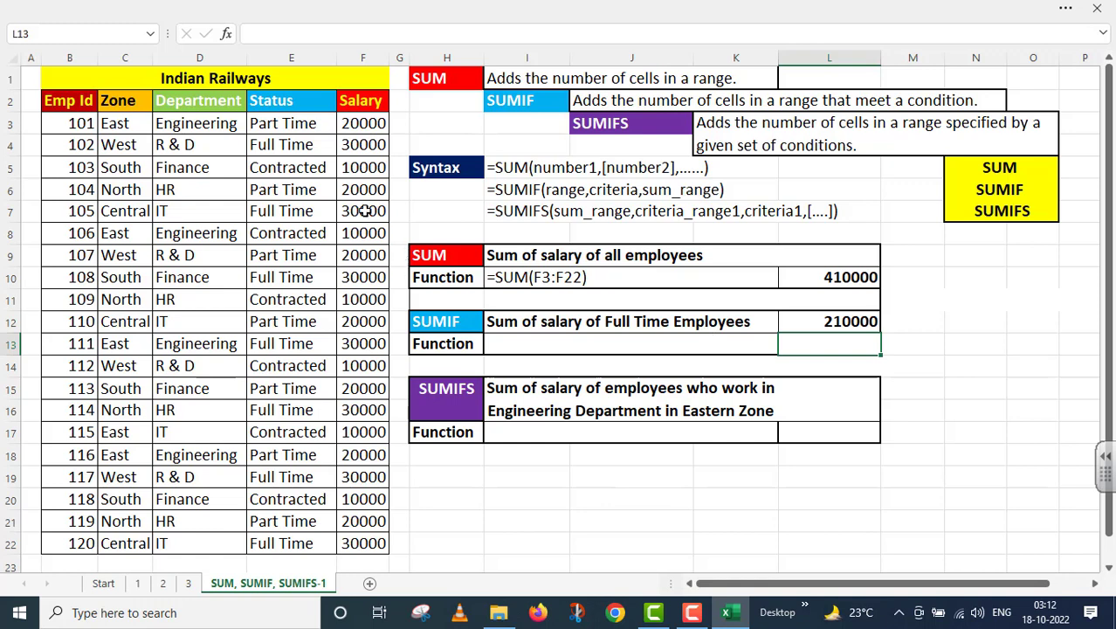
Step: Copy the SUMIF formula from L12 into the Function cell I13 as literal text
{"action": "left_click", "coordinate": [877, 328]}
{"action": "left_click_drag", "start_coordinate": [406, 33], "coordinate": [250, 34]}
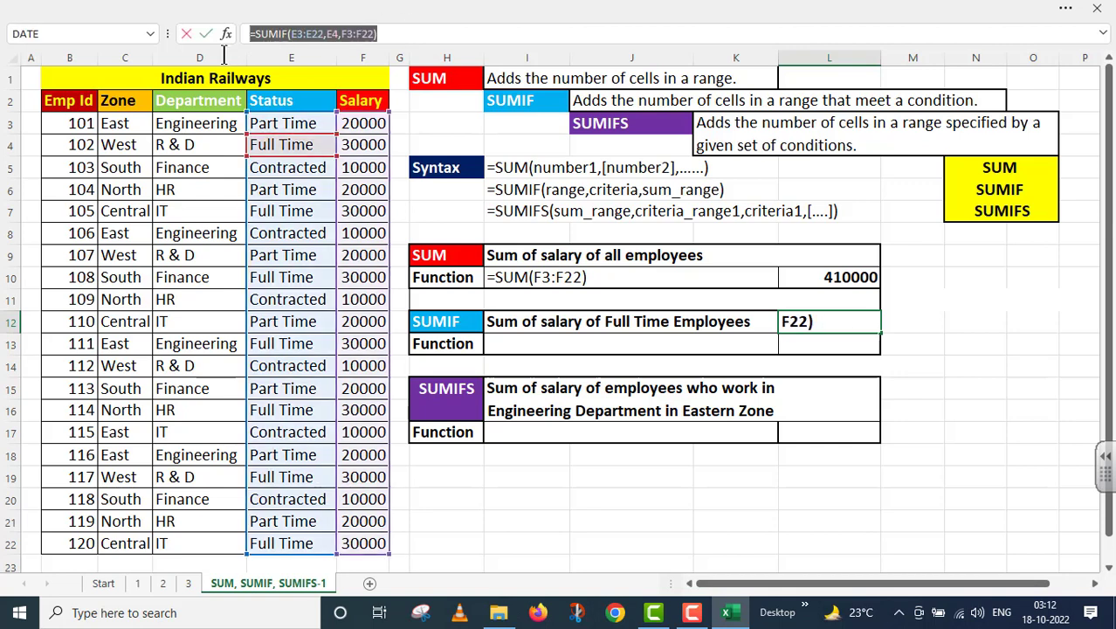
{"action": "key", "text": "Return"}
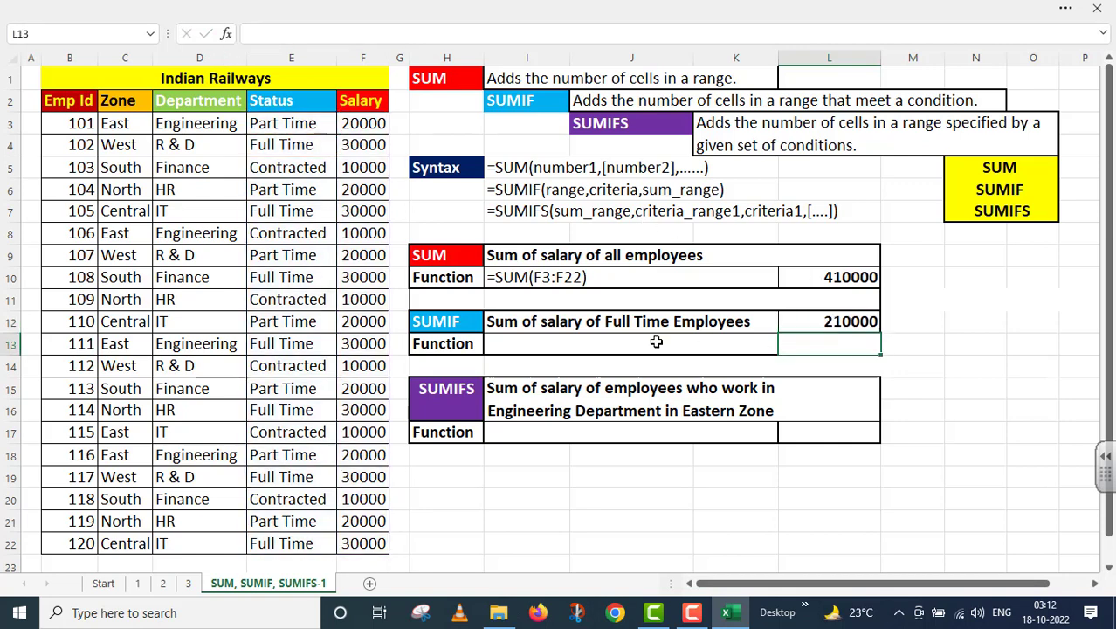
{"action": "left_click", "coordinate": [502, 346]}
{"action": "double_click", "coordinate": [502, 346]}
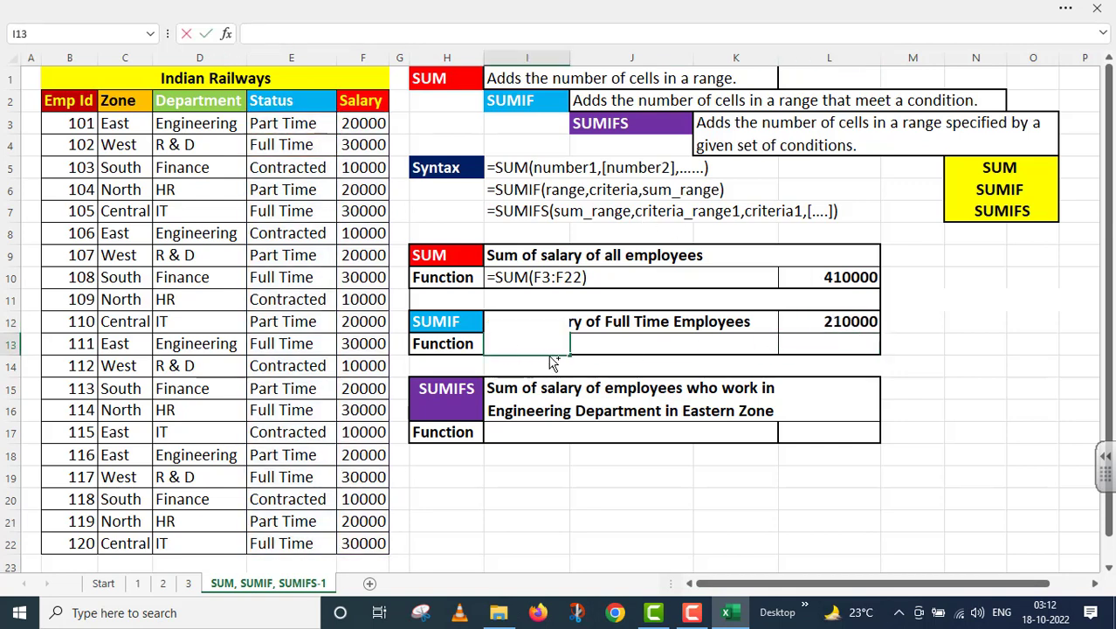
{"action": "key", "text": "ctrl+v"}
{"action": "left_click", "coordinate": [1068, 346]}
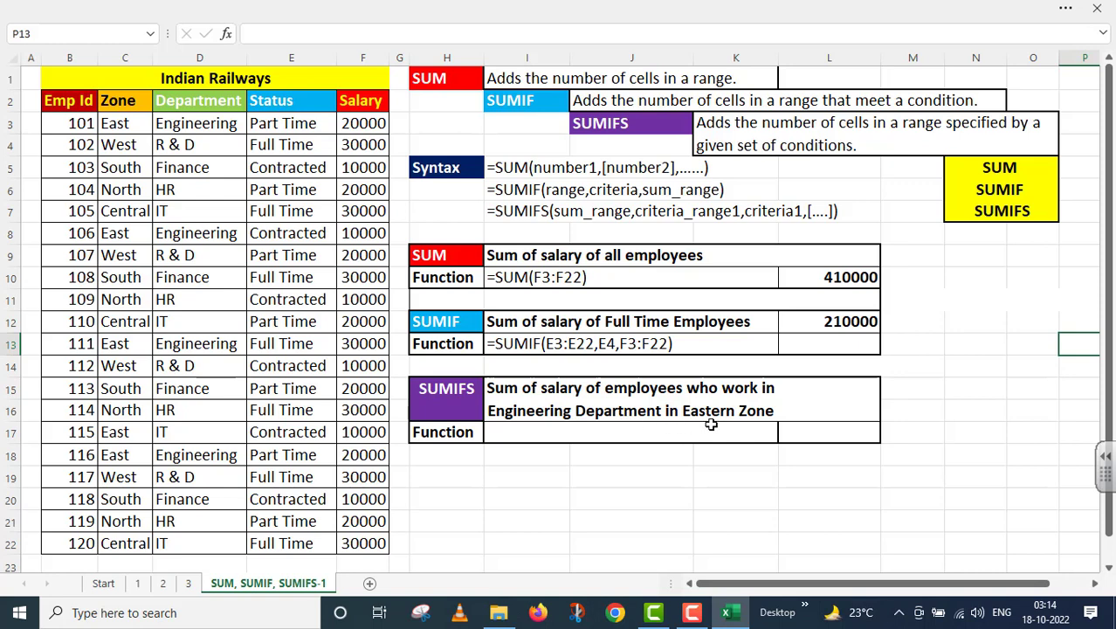
Step: Begin a SUMIFS formula in L17 with sum range F3:F22, zone criteria range C3:C22 and criterion C3 (East)
{"action": "double_click", "coordinate": [790, 432]}
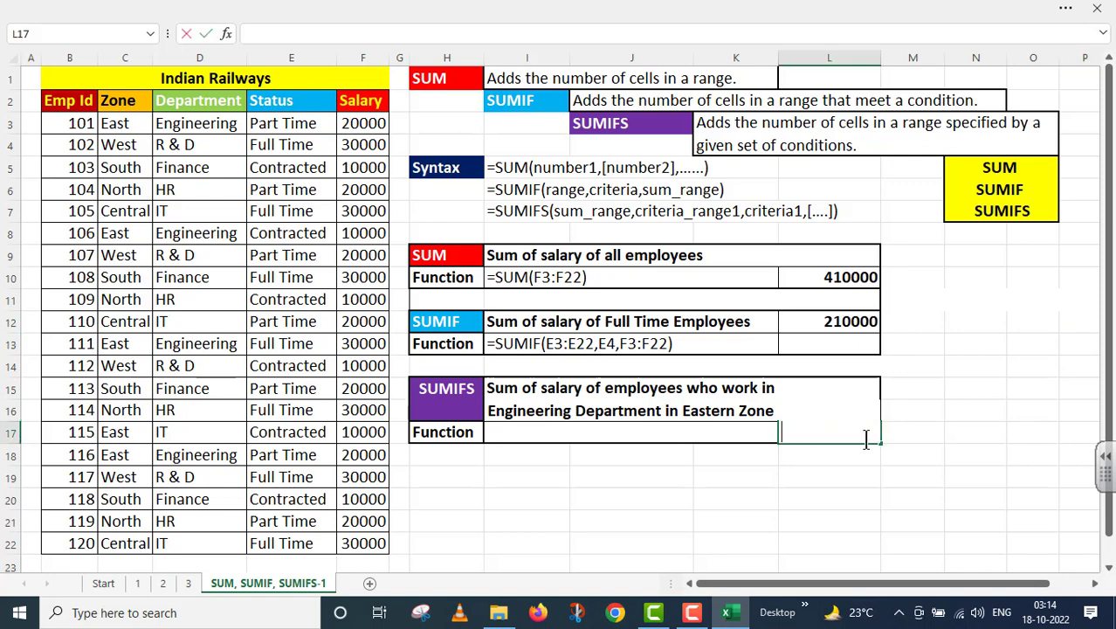
{"action": "type", "text": "=SUM"}
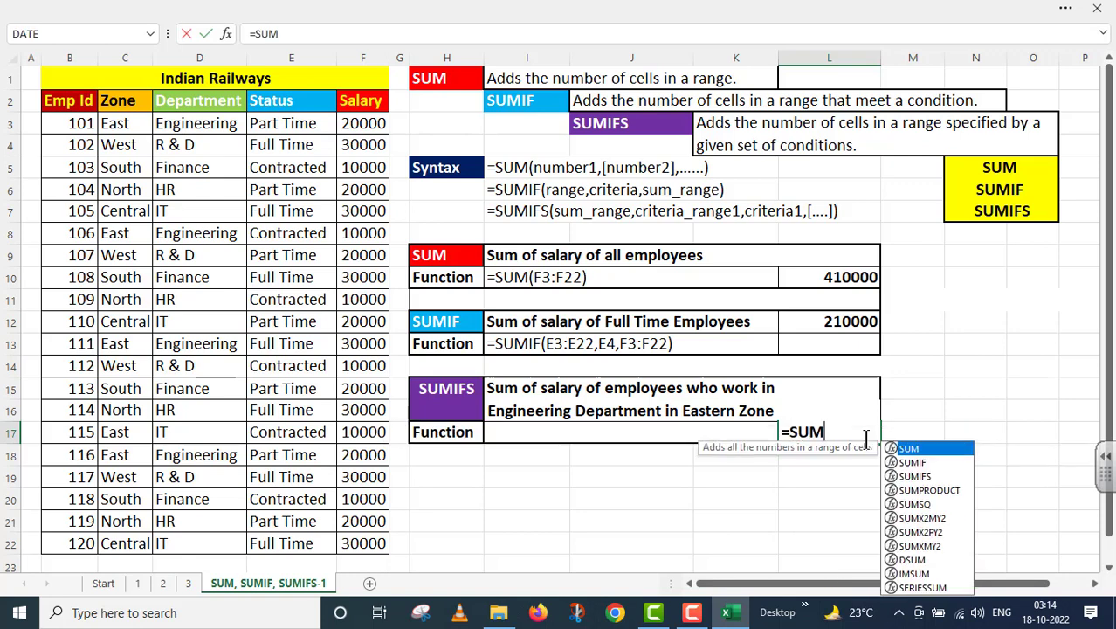
{"action": "type", "text": "IFS("}
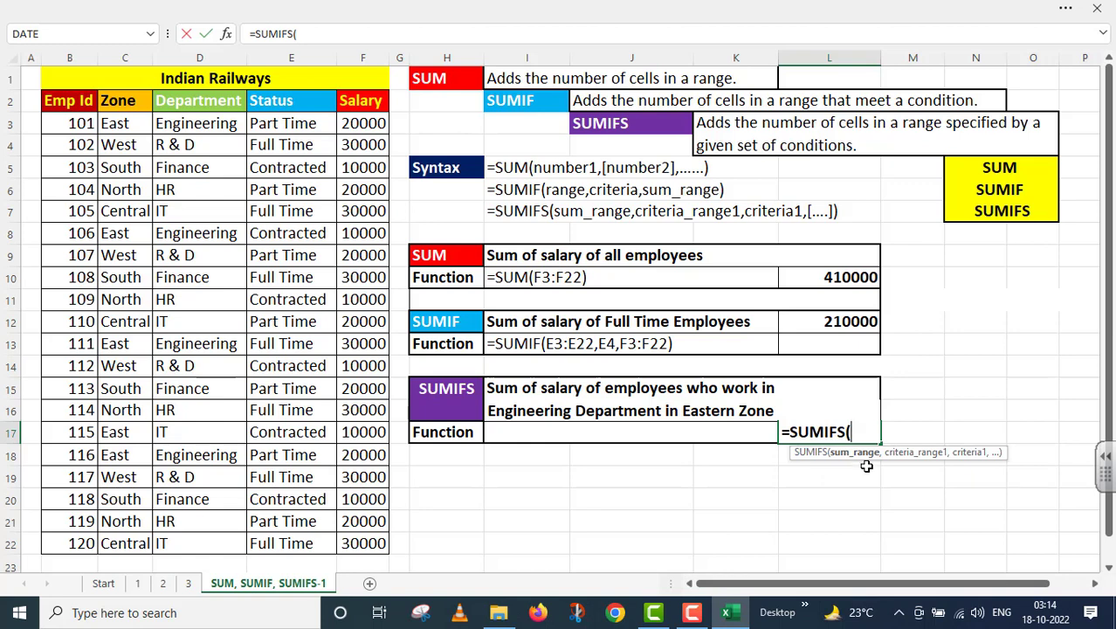
{"action": "left_click_drag", "start_coordinate": [367, 120], "coordinate": [441, 533]}
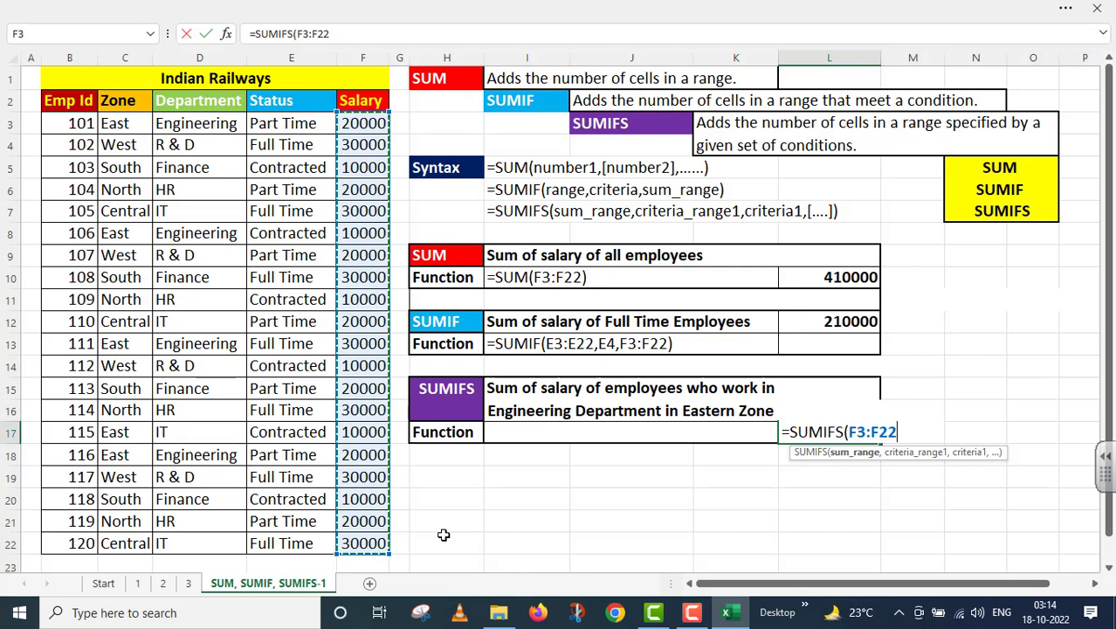
{"action": "type", "text": ","}
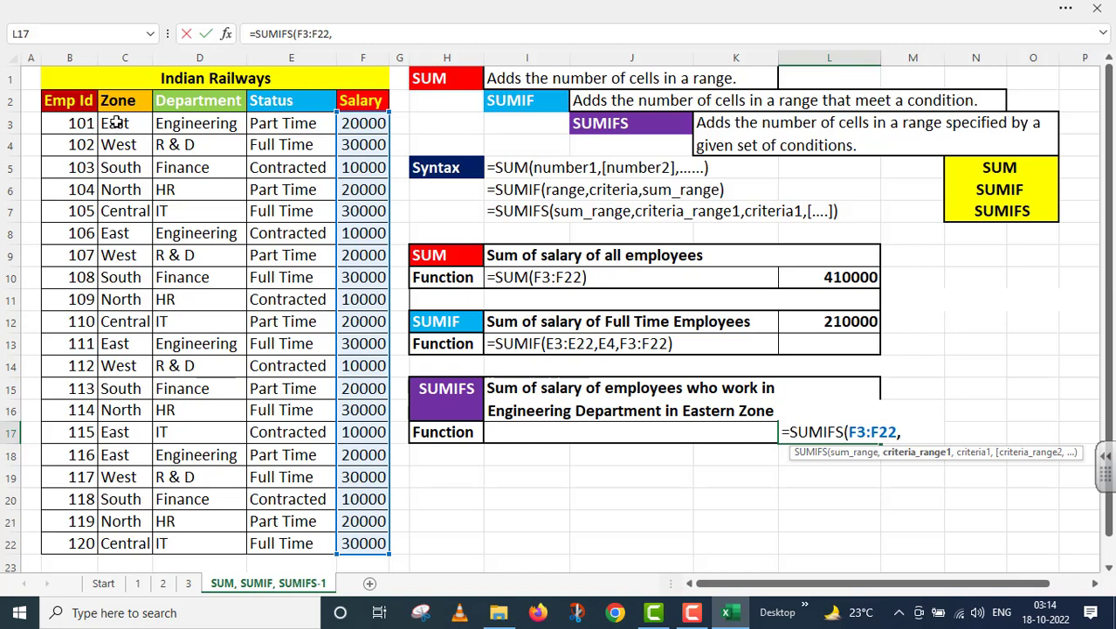
{"action": "left_click_drag", "start_coordinate": [117, 123], "coordinate": [123, 544]}
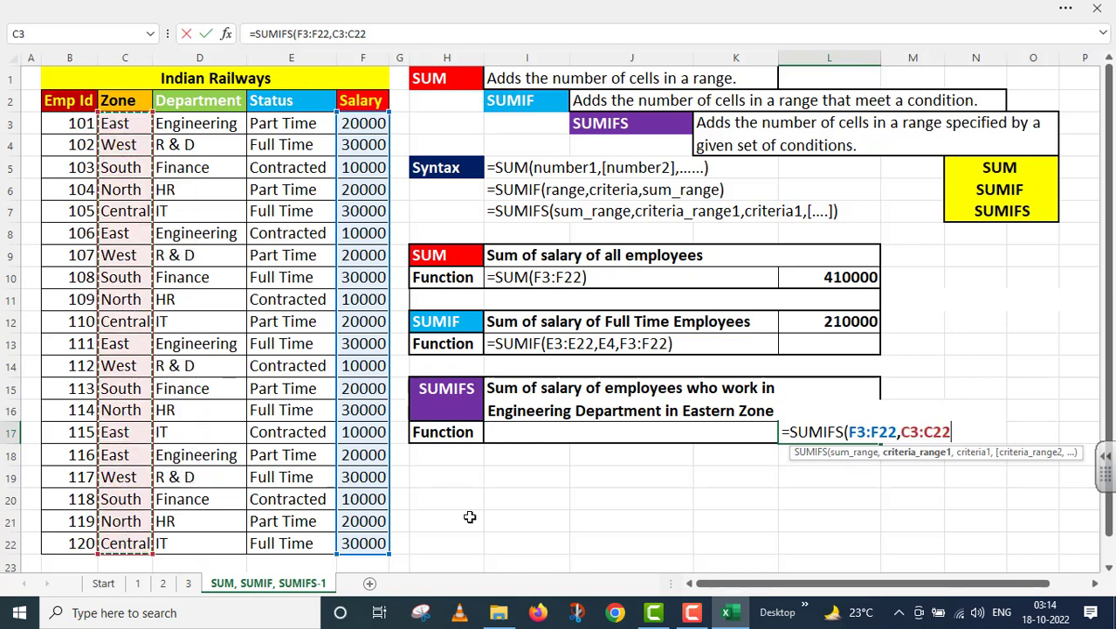
{"action": "type", "text": ","}
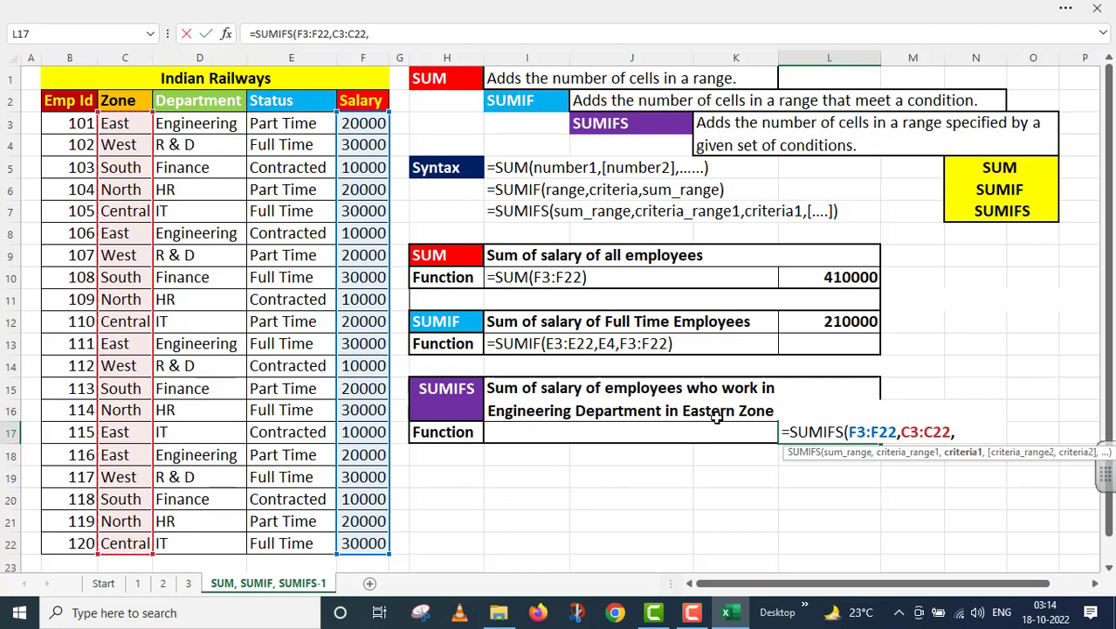
{"action": "left_click", "coordinate": [119, 126]}
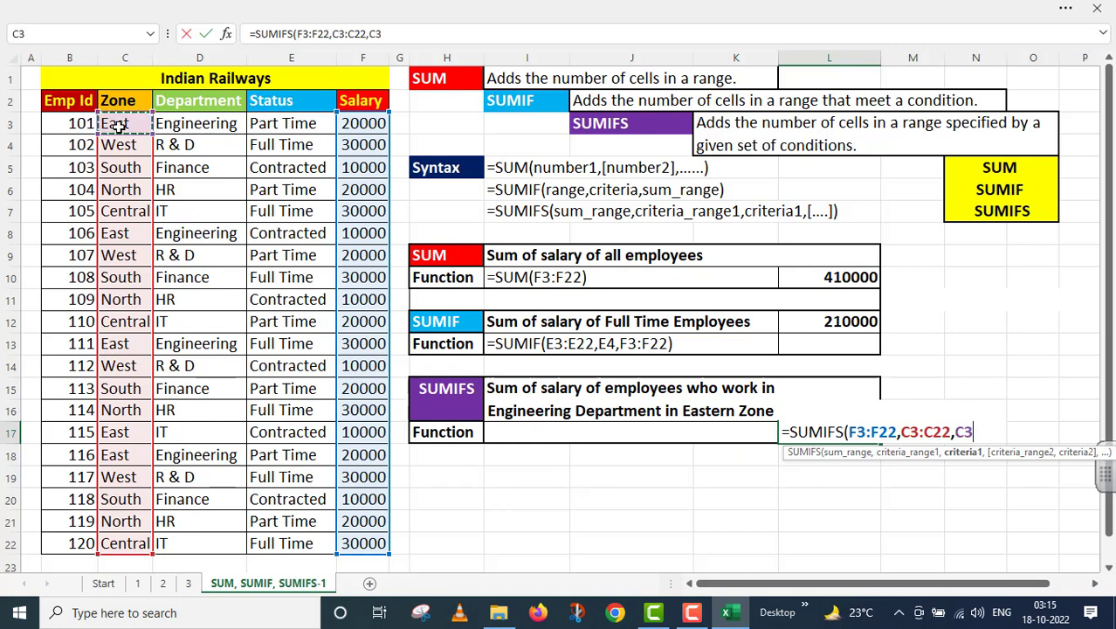
{"action": "type", "text": ","}
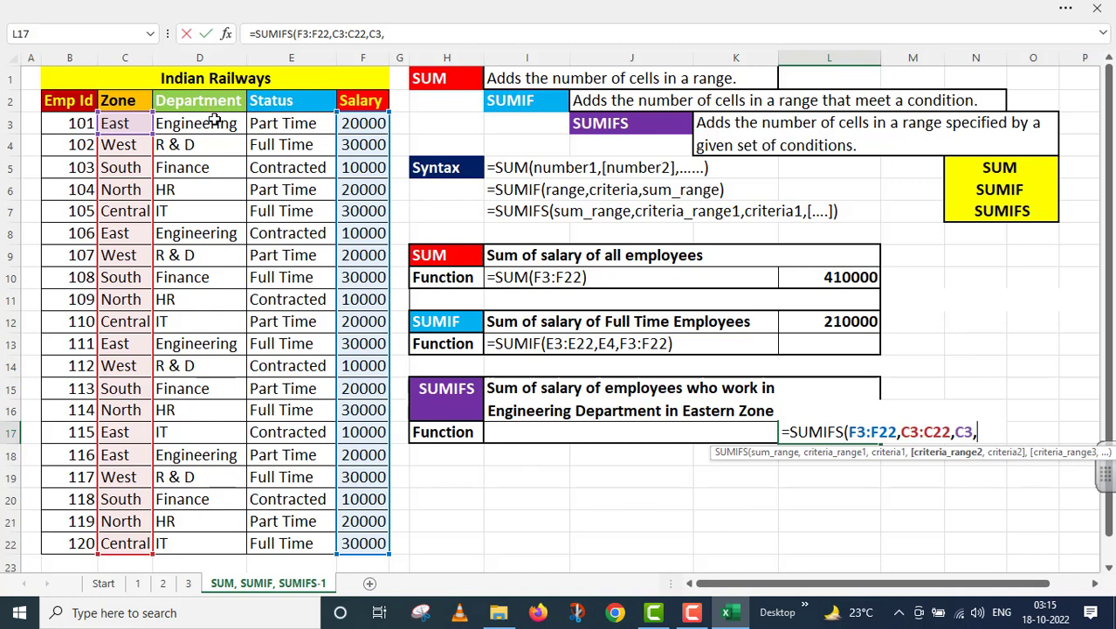
Step: Add the department range D3:D22 with criterion D3 (Engineering) to the SUMIFS formula in L17 and complete it
{"action": "left_click_drag", "start_coordinate": [214, 122], "coordinate": [217, 543]}
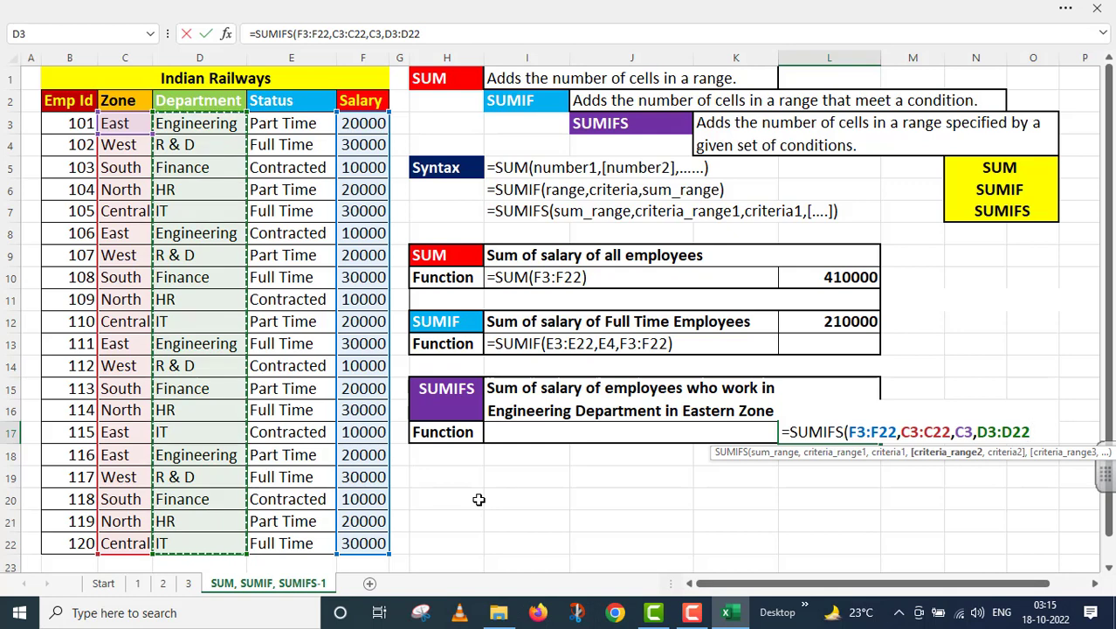
{"action": "type", "text": ","}
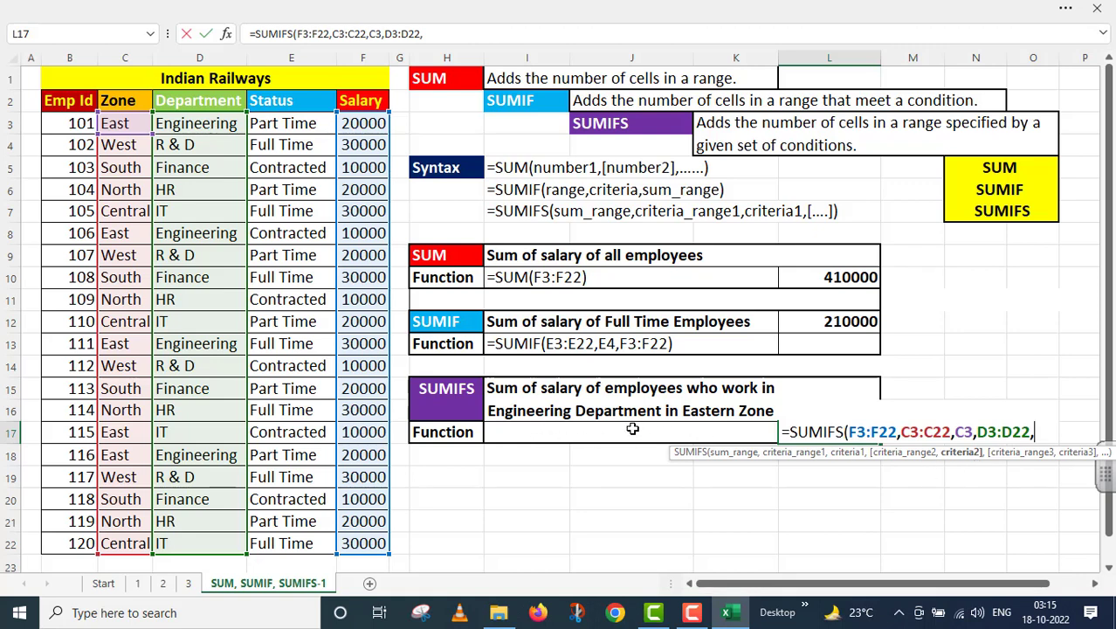
{"action": "left_click", "coordinate": [212, 124]}
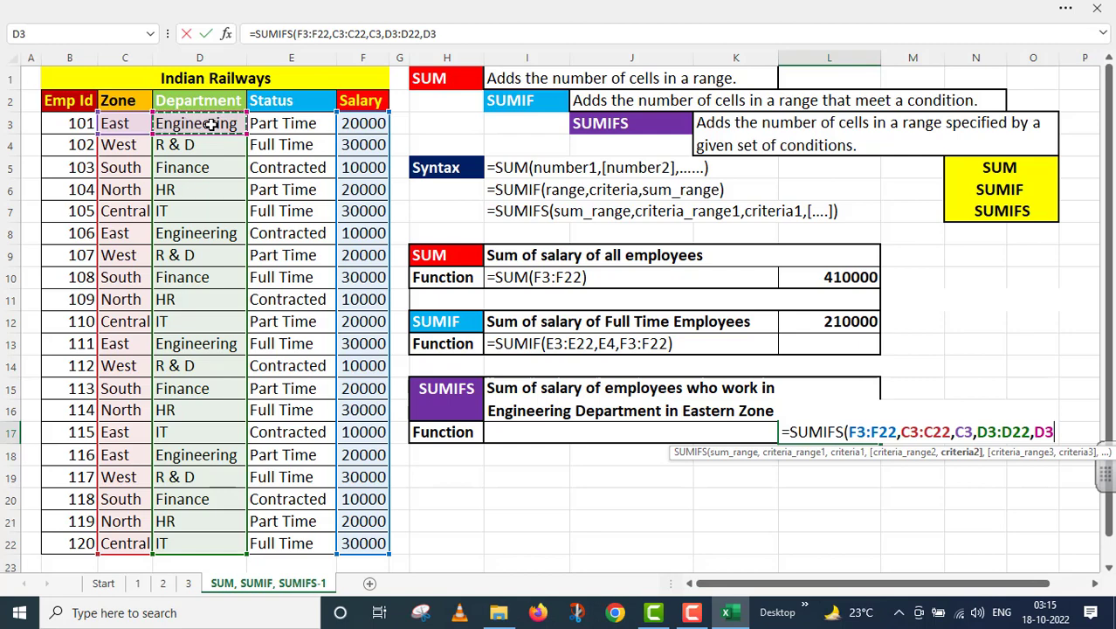
{"action": "type", "text": ")"}
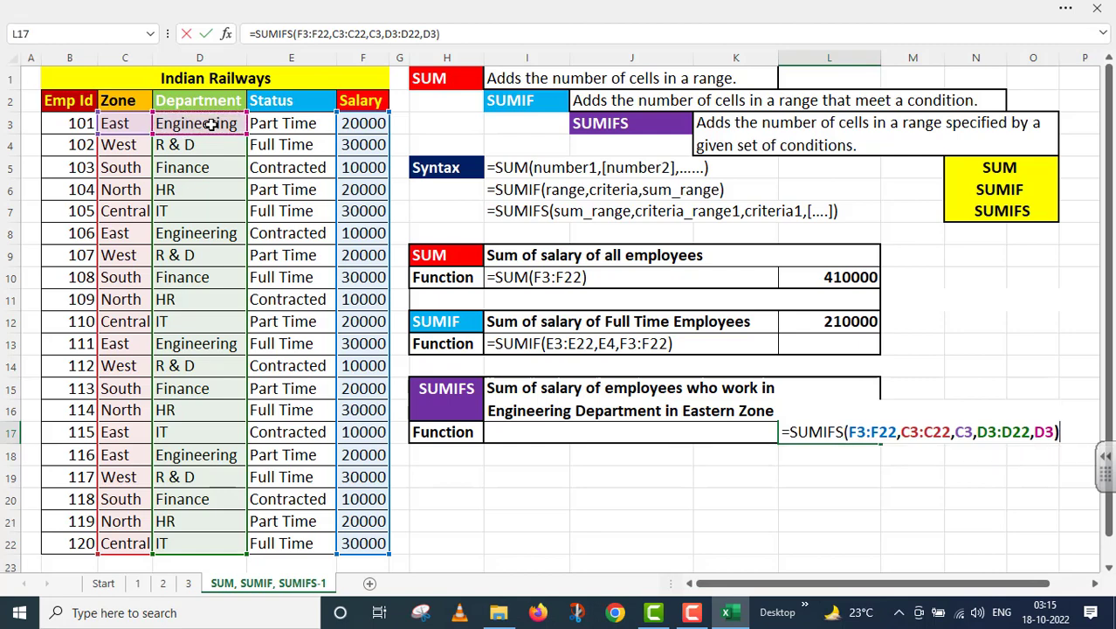
{"action": "key", "text": "Return"}
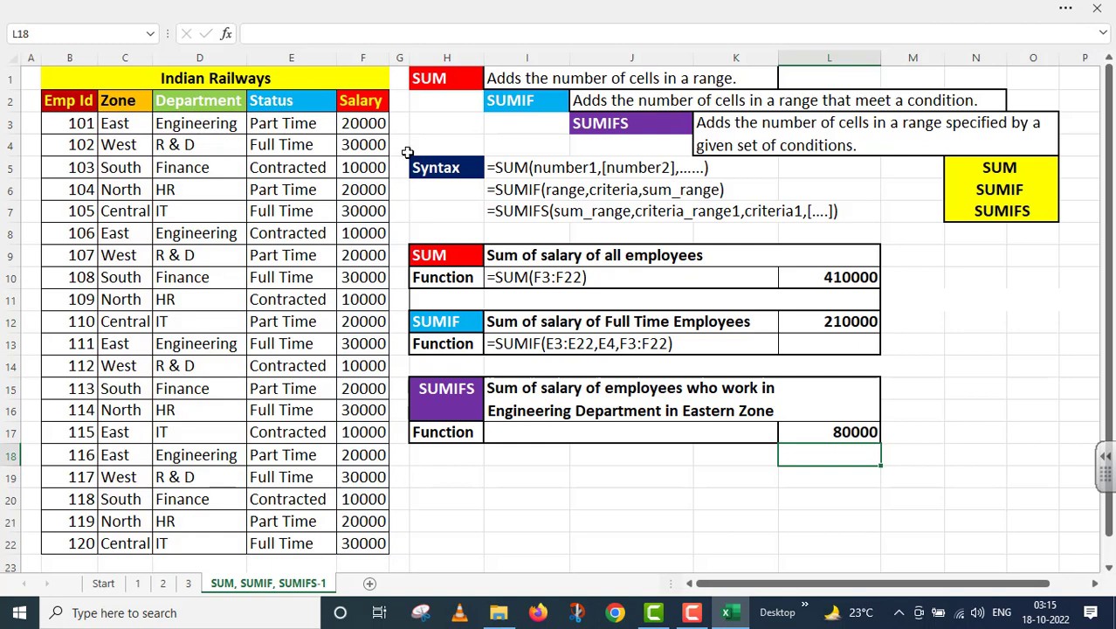
Step: Copy the SUMIFS formula from L17 into the Function cell I17 as literal text
{"action": "left_click", "coordinate": [814, 431]}
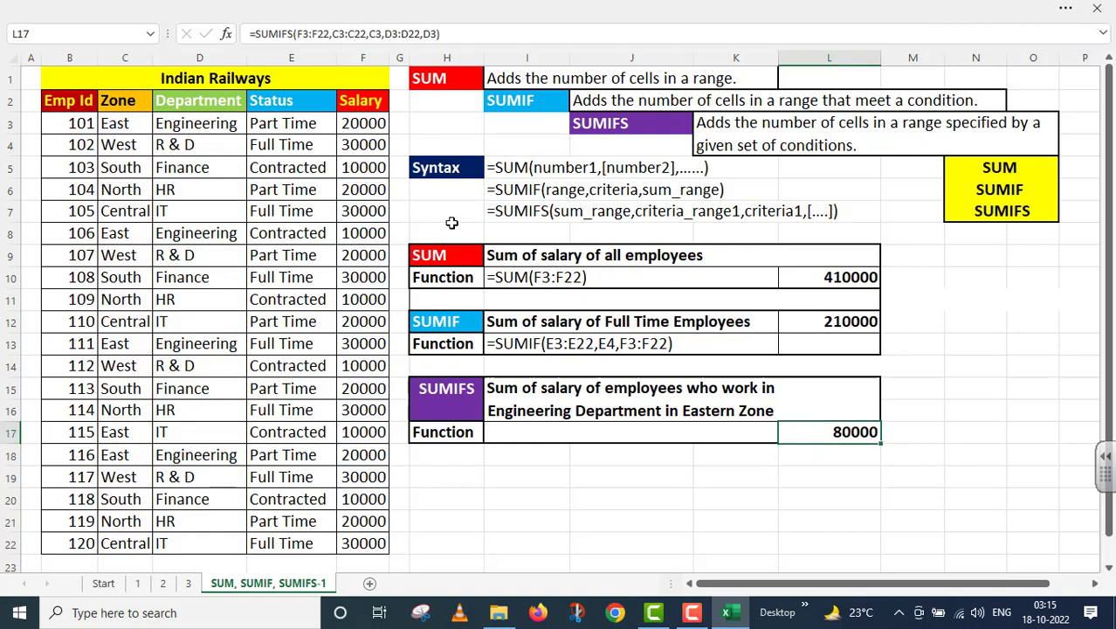
{"action": "left_click_drag", "start_coordinate": [470, 33], "coordinate": [256, 33]}
{"action": "key", "text": "Escape"}
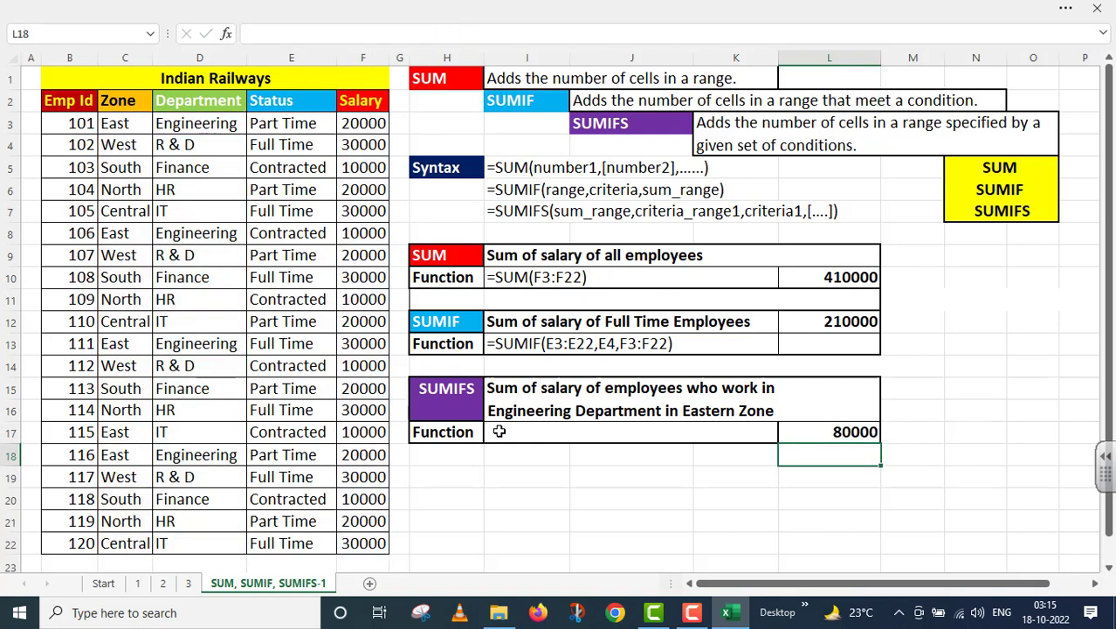
{"action": "double_click", "coordinate": [588, 432]}
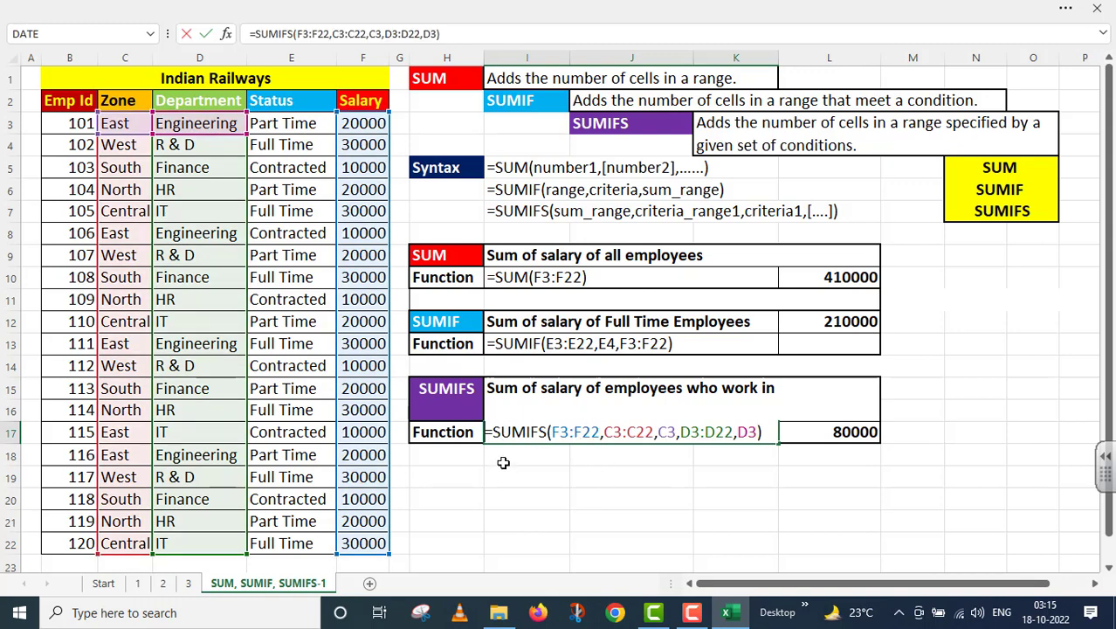
{"action": "type", "text": "'"}
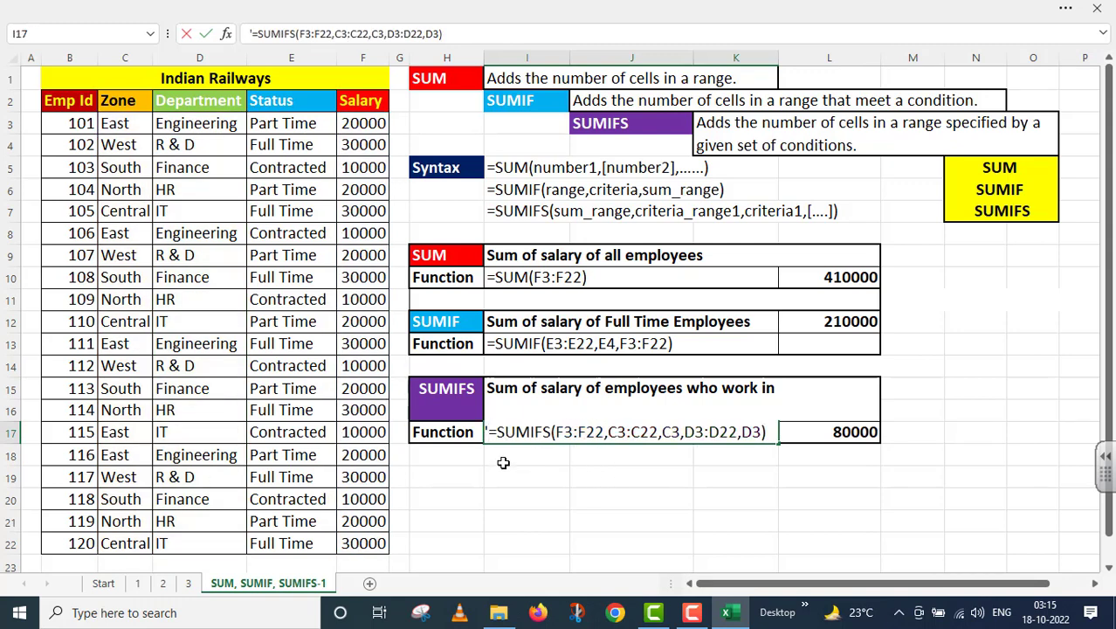
{"action": "key", "text": "Return"}
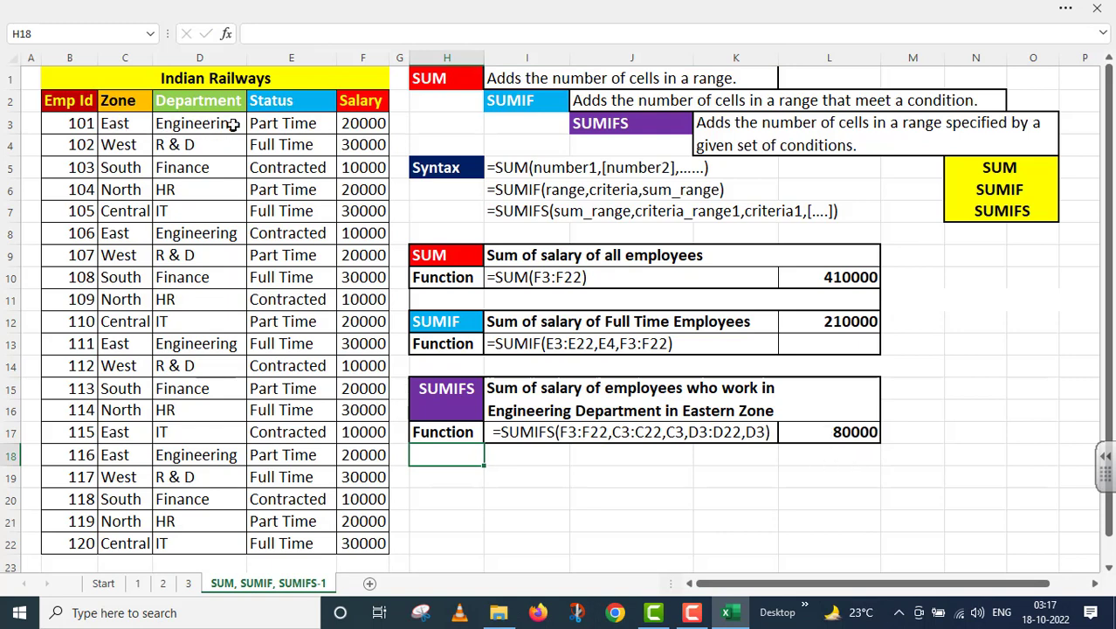
Step: Select the salaries of the East zone Engineering employees in F3, F8, F13 and F18 together to check the SUMIFS result
{"action": "left_click", "coordinate": [357, 123]}
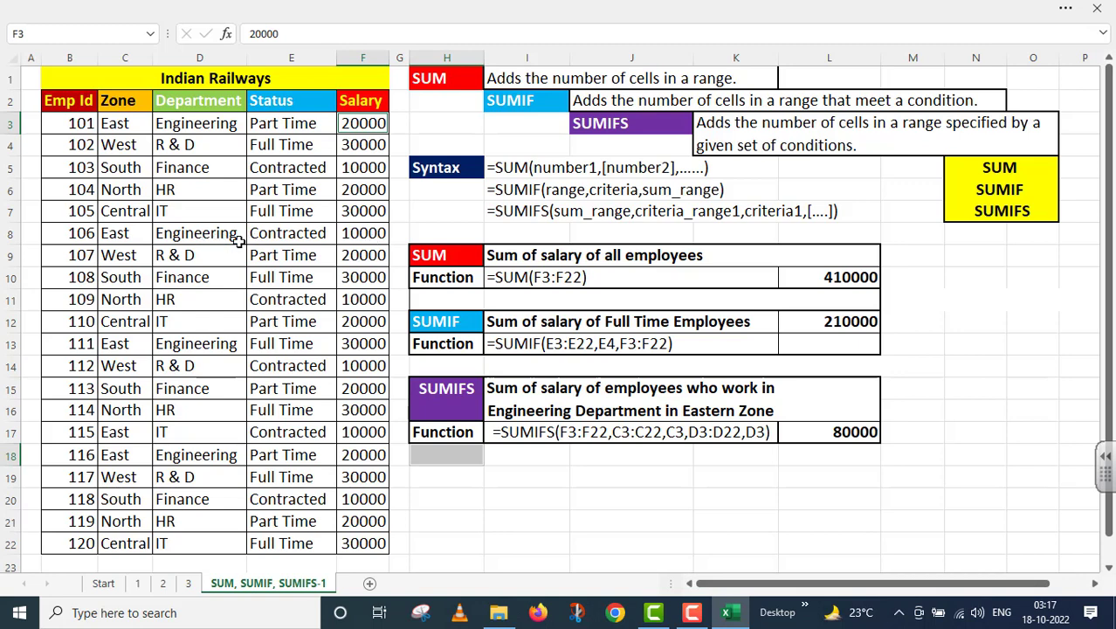
{"action": "left_click", "coordinate": [355, 234]}
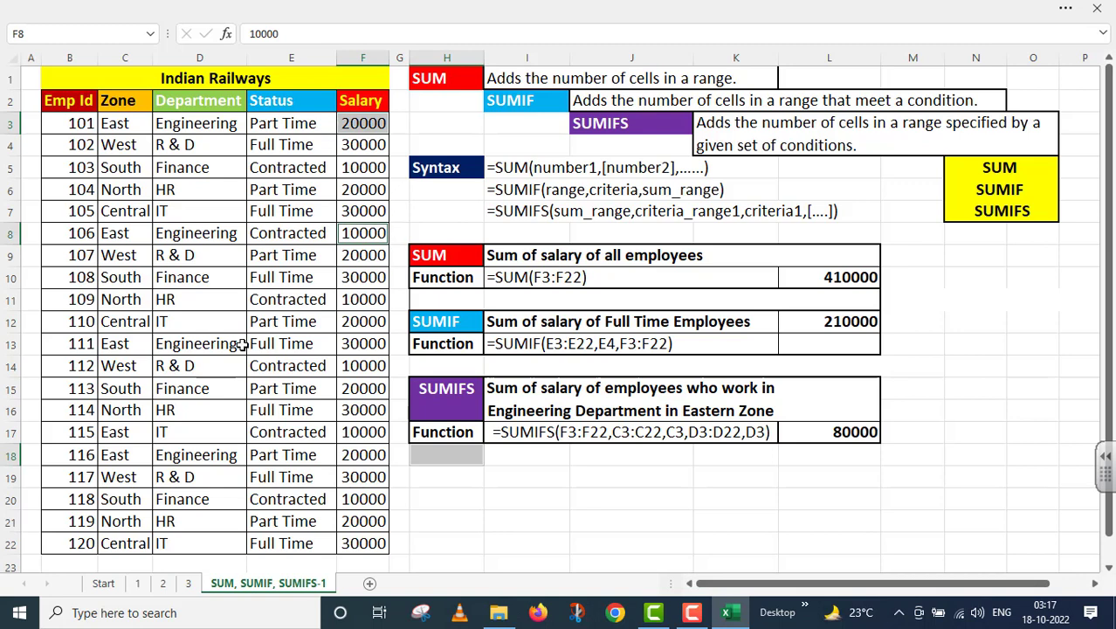
{"action": "left_click", "coordinate": [349, 344], "text": "ctrl"}
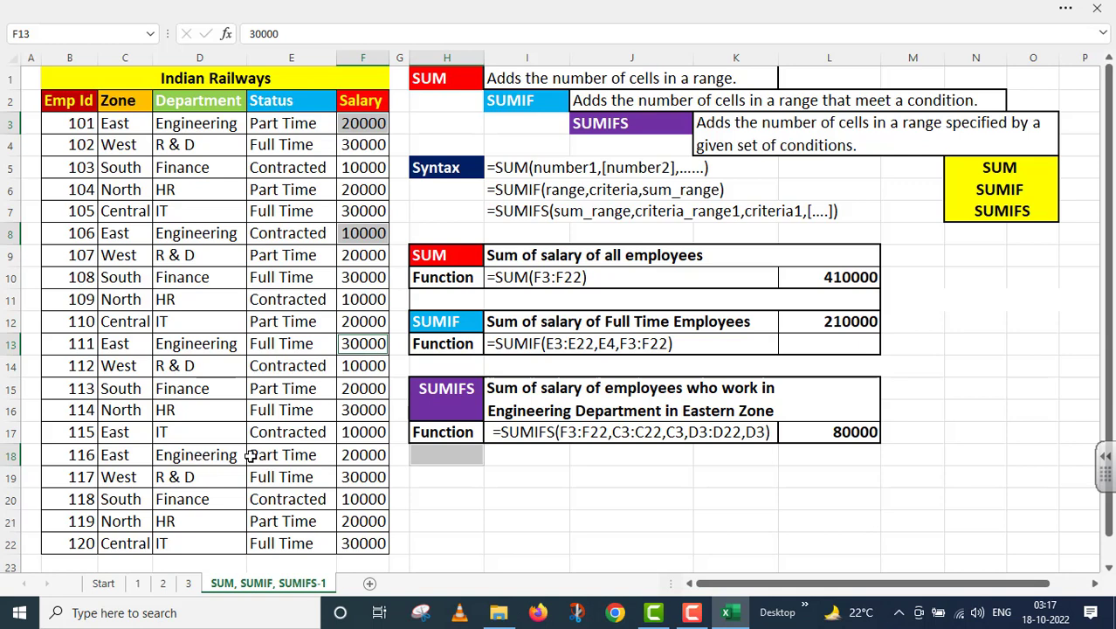
{"action": "left_click", "coordinate": [349, 454]}
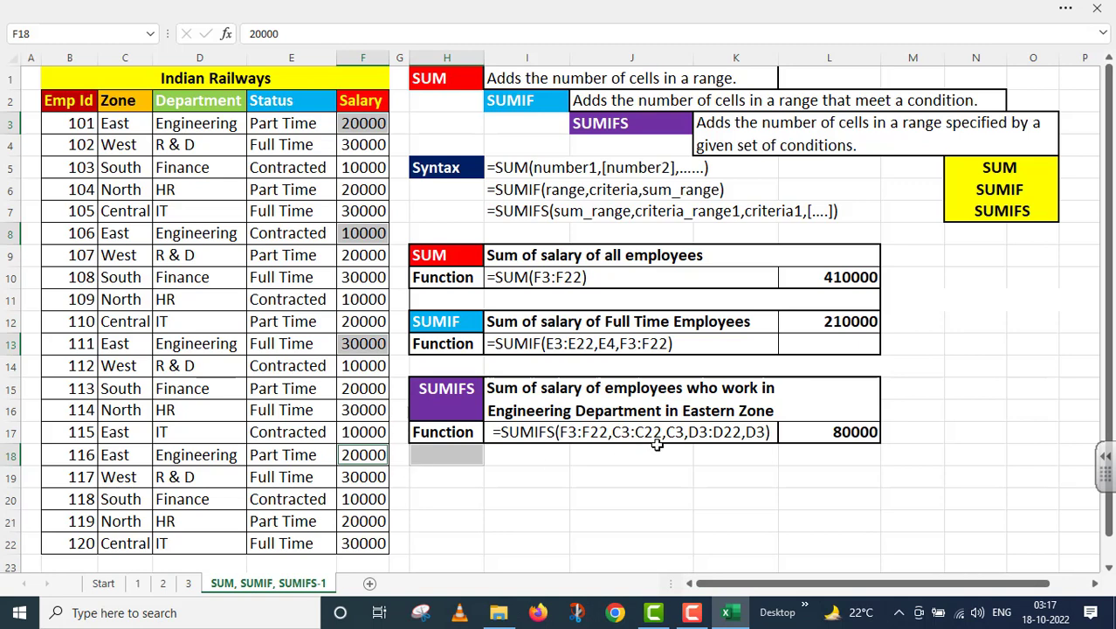
{"action": "key", "text": "Right"}
{"action": "key", "text": "Right"}
{"action": "left_click", "coordinate": [750, 483]}
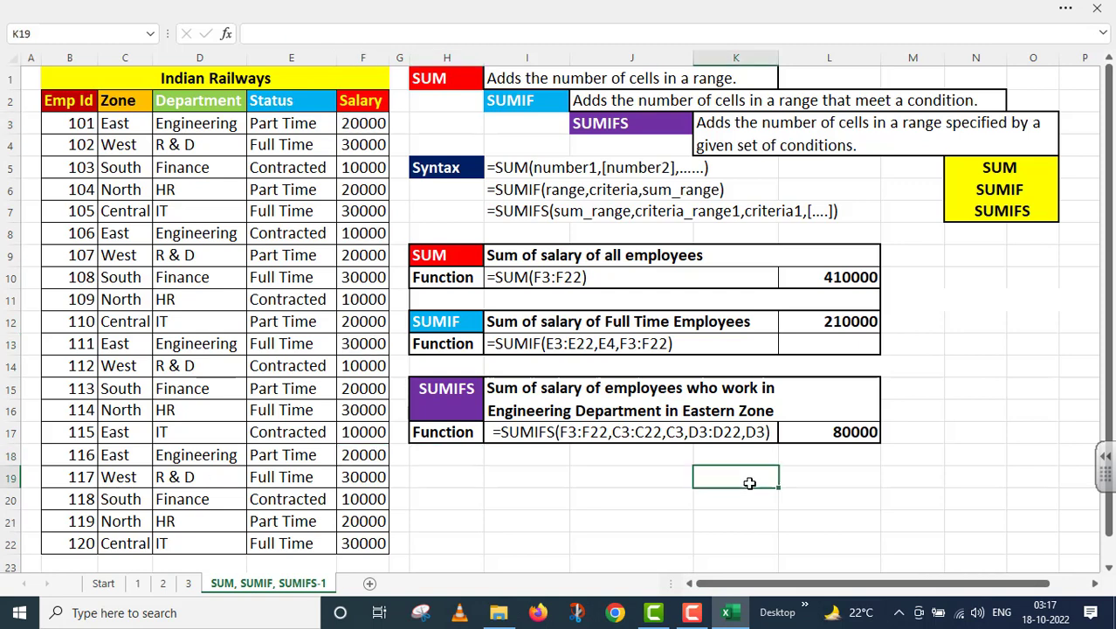